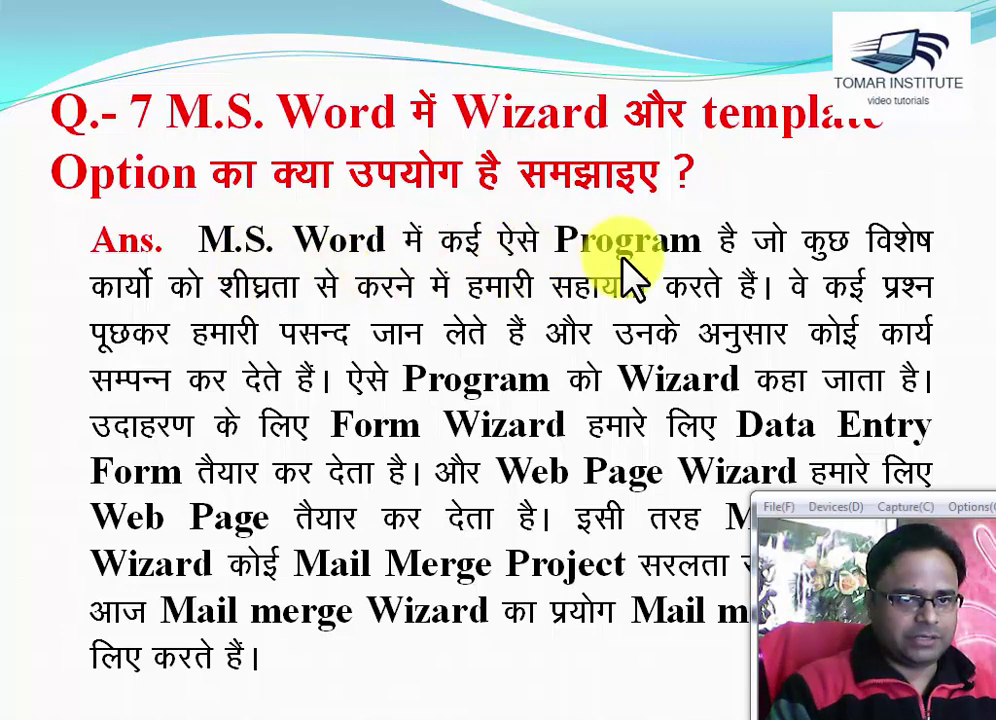
# Advance the presentation to the Résumé Wizard slide, then switch to the blank Word document.
pyautogui.moveTo(850, 545); pyautogui.dragTo(831, 508)
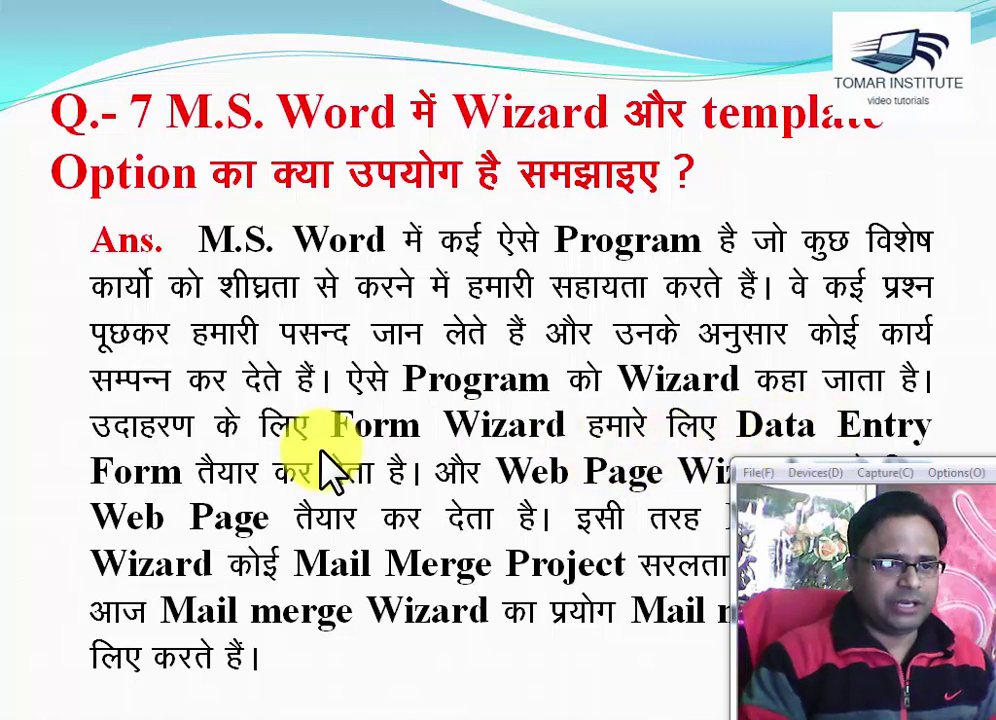
pyautogui.moveTo(816, 474); pyautogui.dragTo(828, 545)
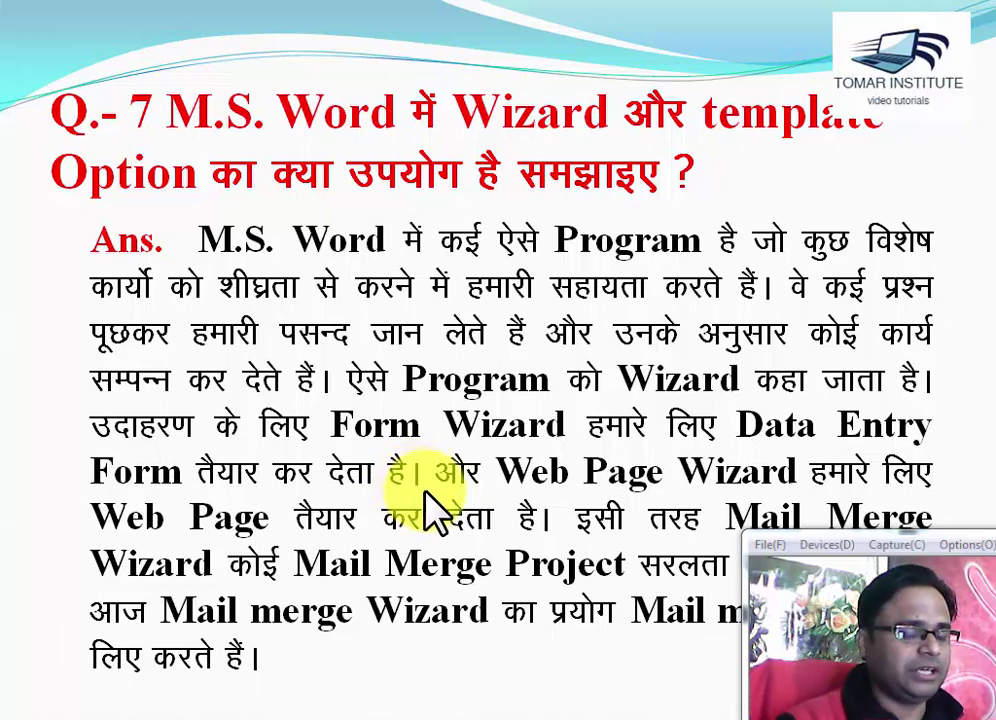
pyautogui.click(581, 490)
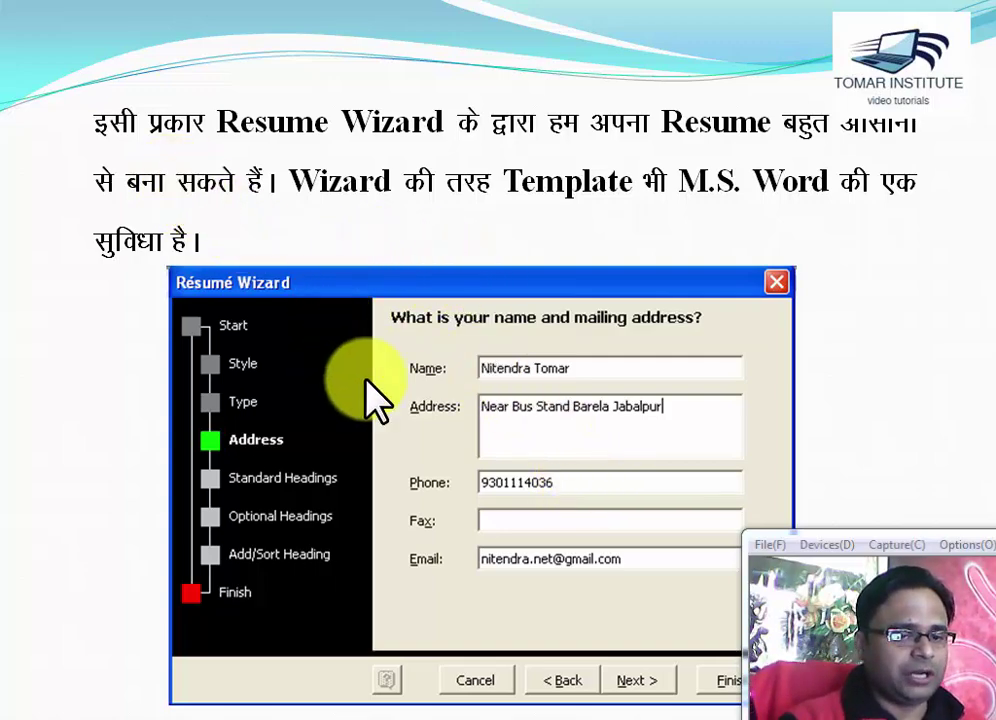
pyautogui.moveTo(880, 555); pyautogui.dragTo(846, 496)
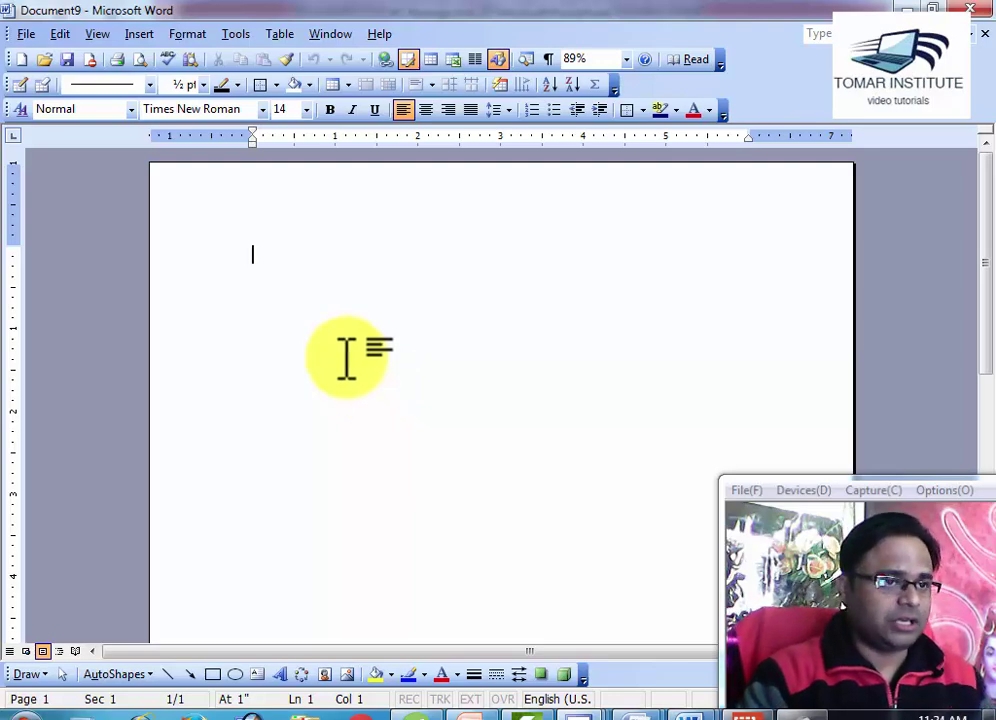
# Launch the Resume Wizard from File > New's recently used templates.
pyautogui.click(26, 34)
pyautogui.click(30, 56)
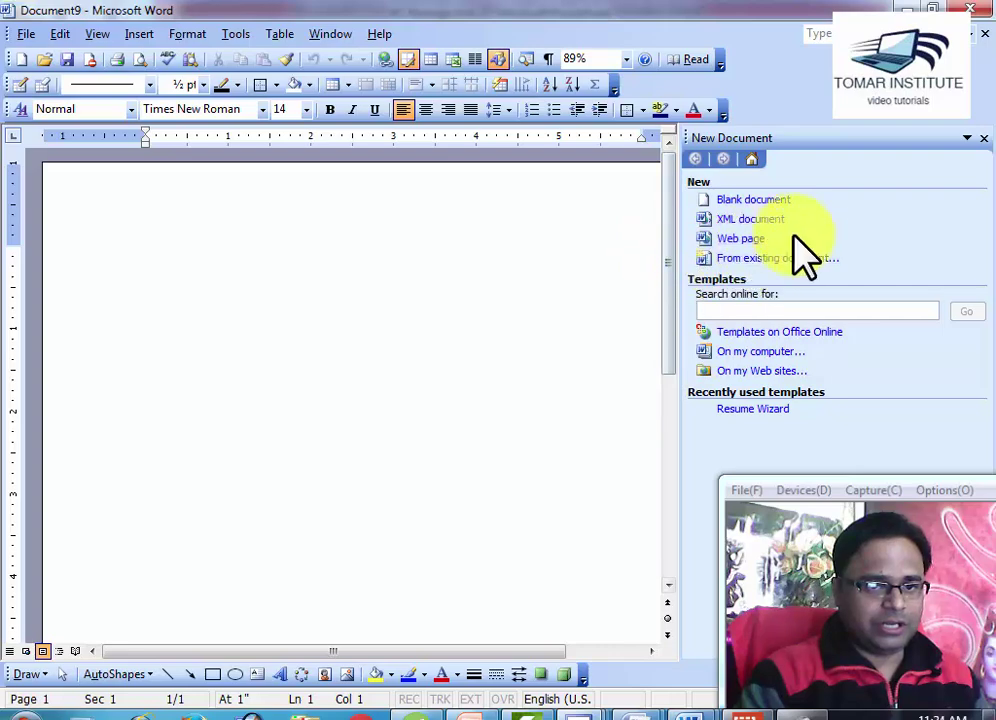
pyautogui.click(754, 201)
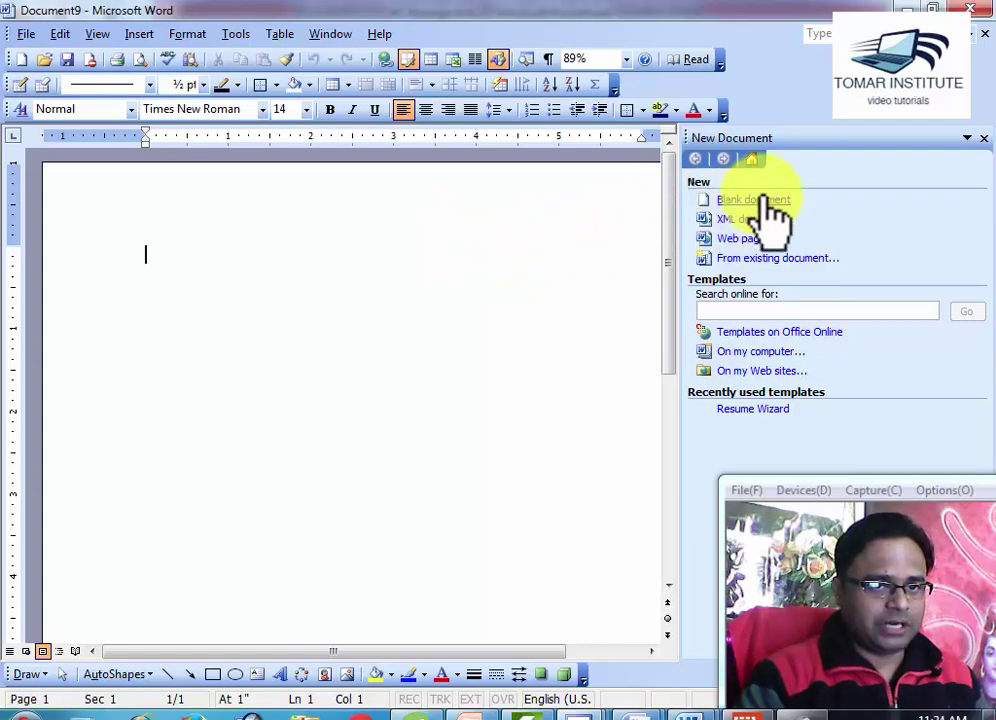
pyautogui.click(755, 411)
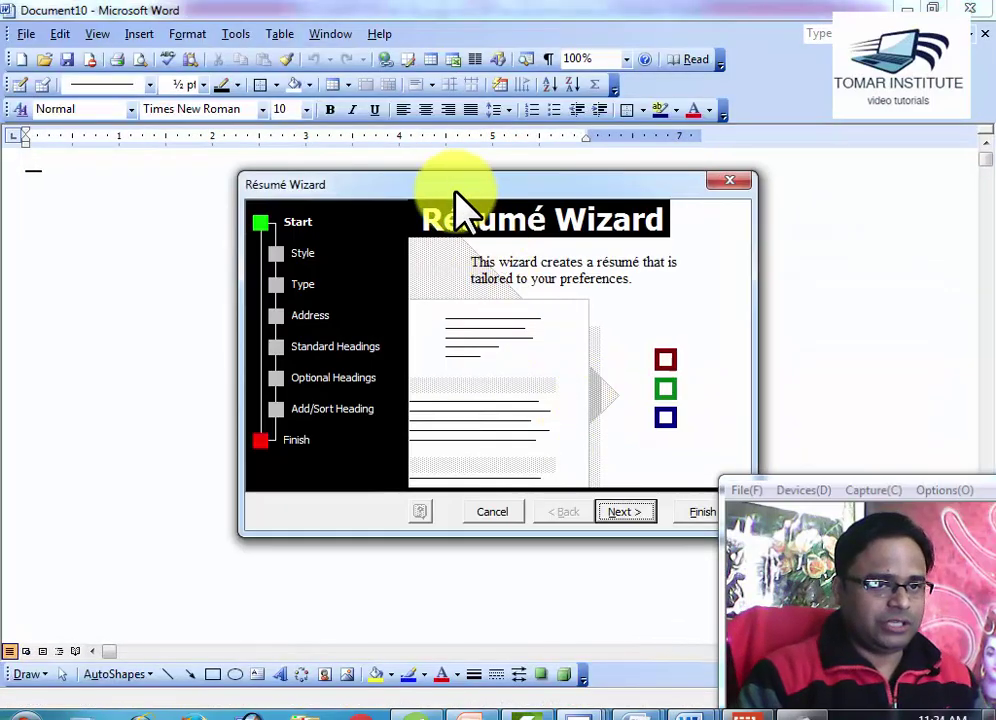
# Shift the wizard dialog left and move on to the résumé Type page.
pyautogui.moveTo(384, 168); pyautogui.dragTo(356, 175)
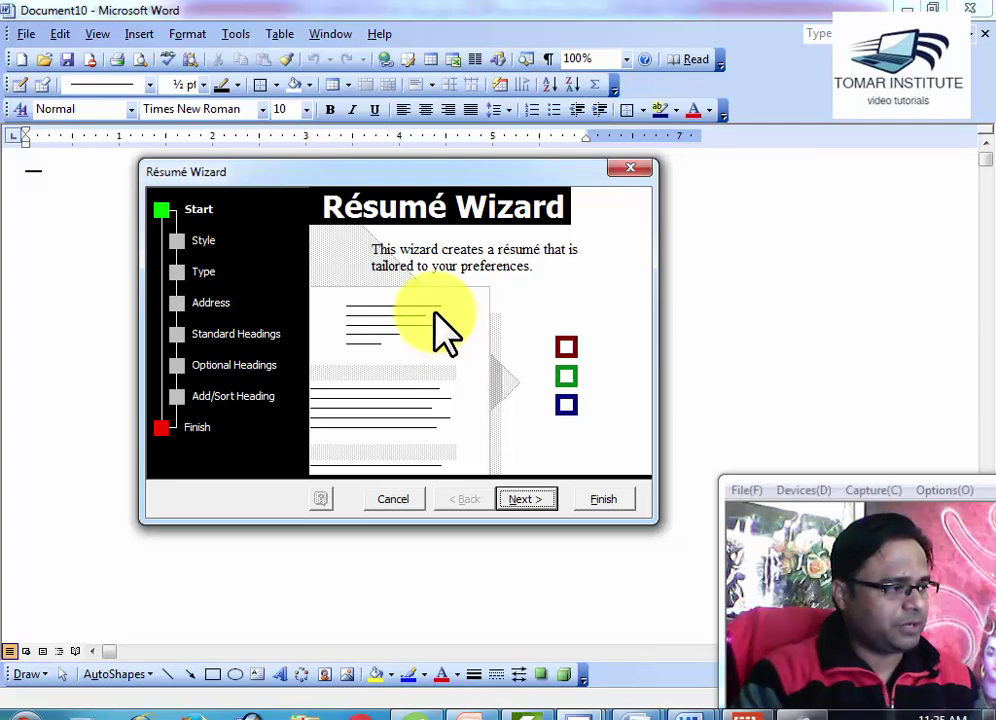
pyautogui.click(528, 499)
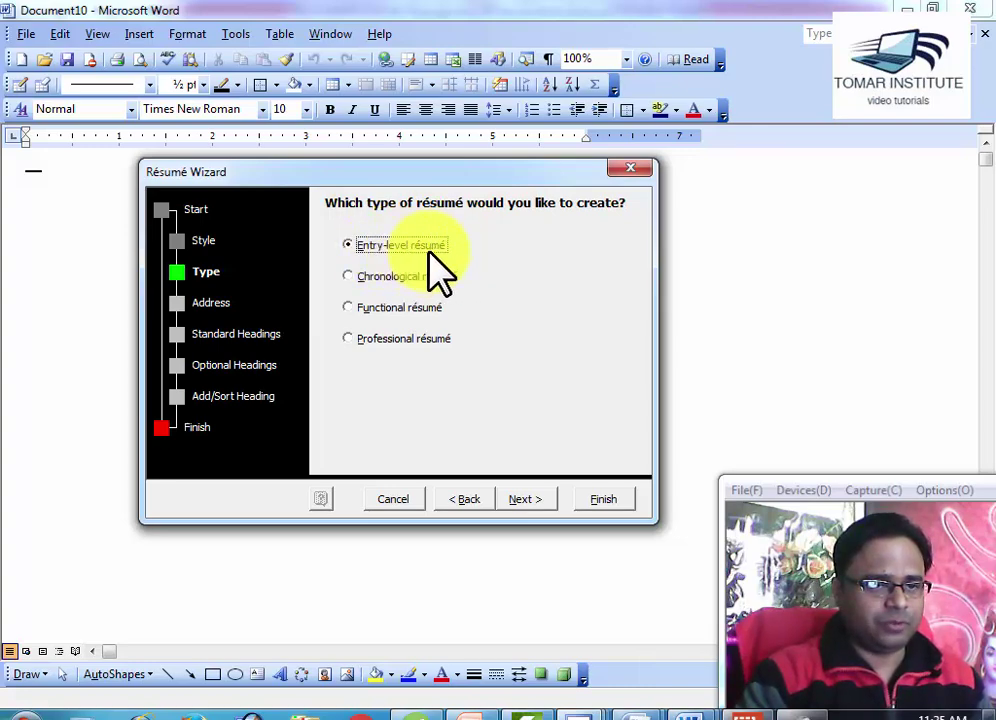
# Keep Entry-level résumé, check the name field on the Address page, and continue to Standard Headings.
pyautogui.click(536, 501)
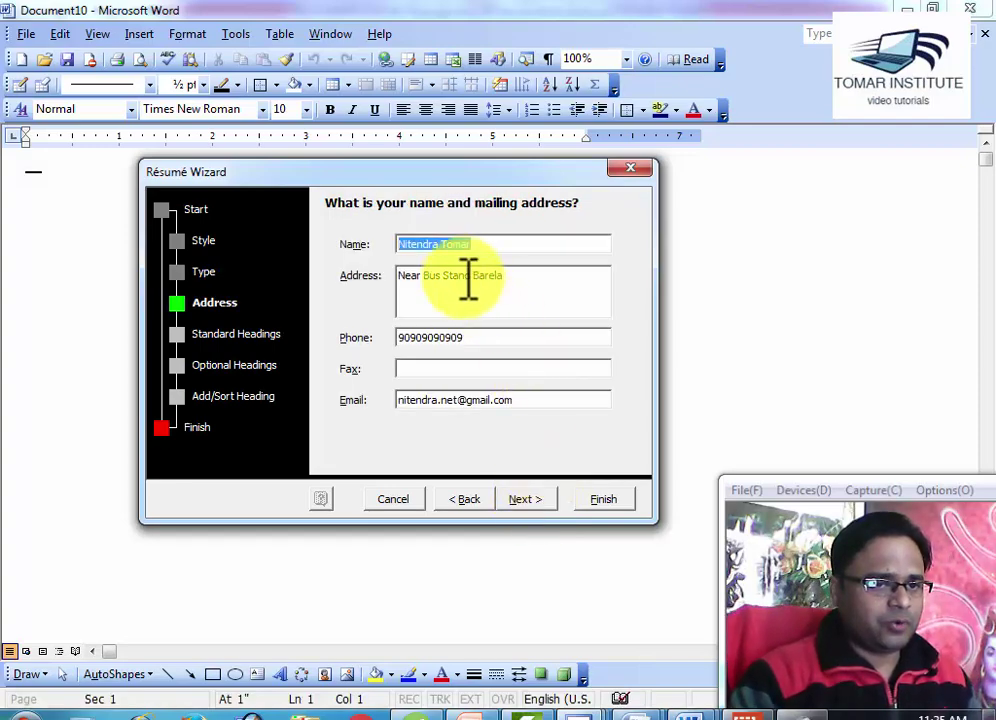
pyautogui.click(498, 245)
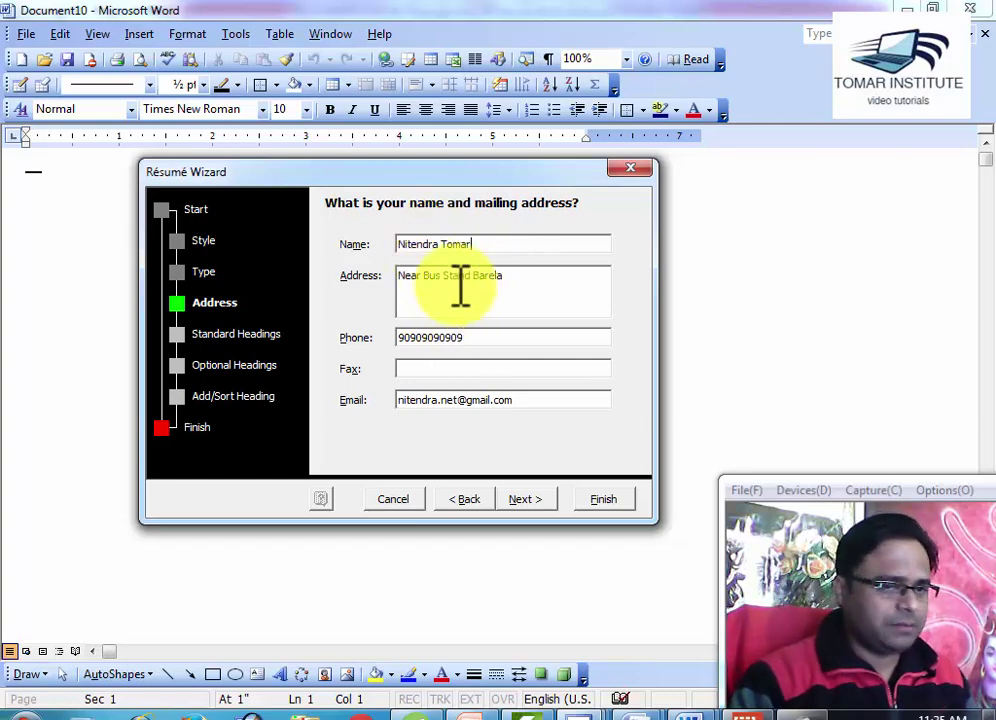
pyautogui.moveTo(472, 244); pyautogui.dragTo(396, 240)
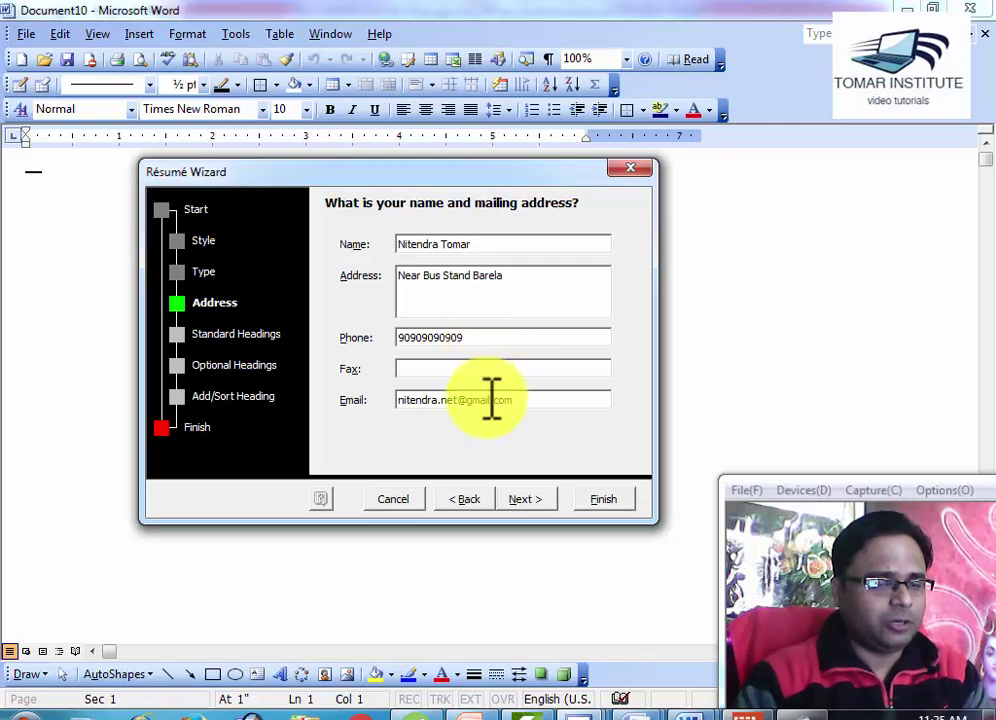
pyautogui.click(527, 500)
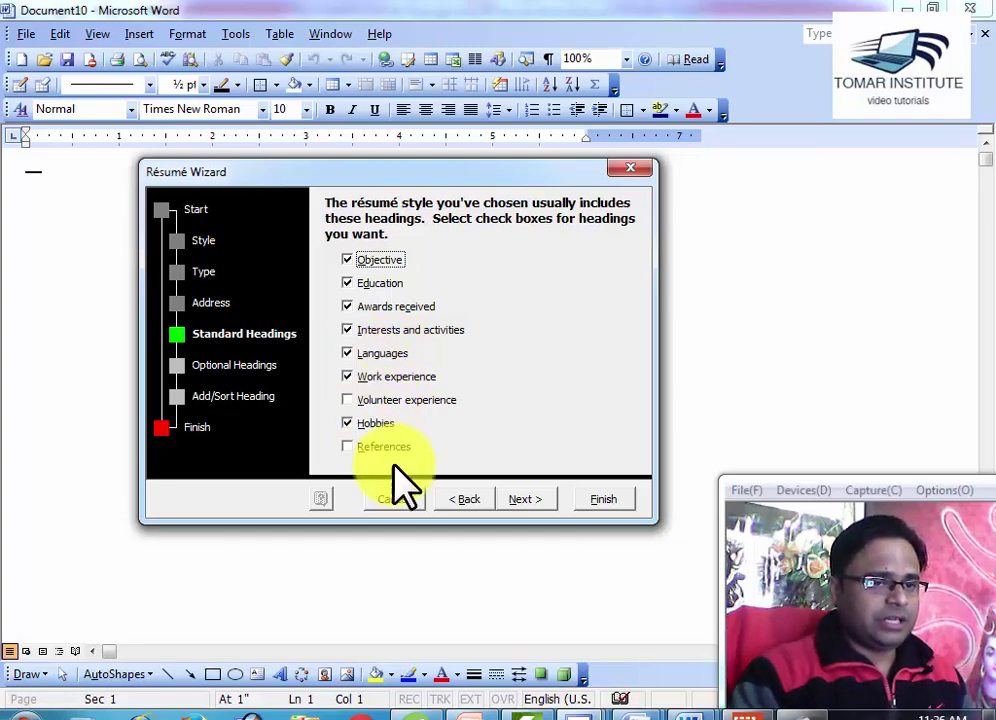
# Accept the Standard, Optional and Add/Sort heading pages and Finish to generate the résumé.
pyautogui.click(528, 502)
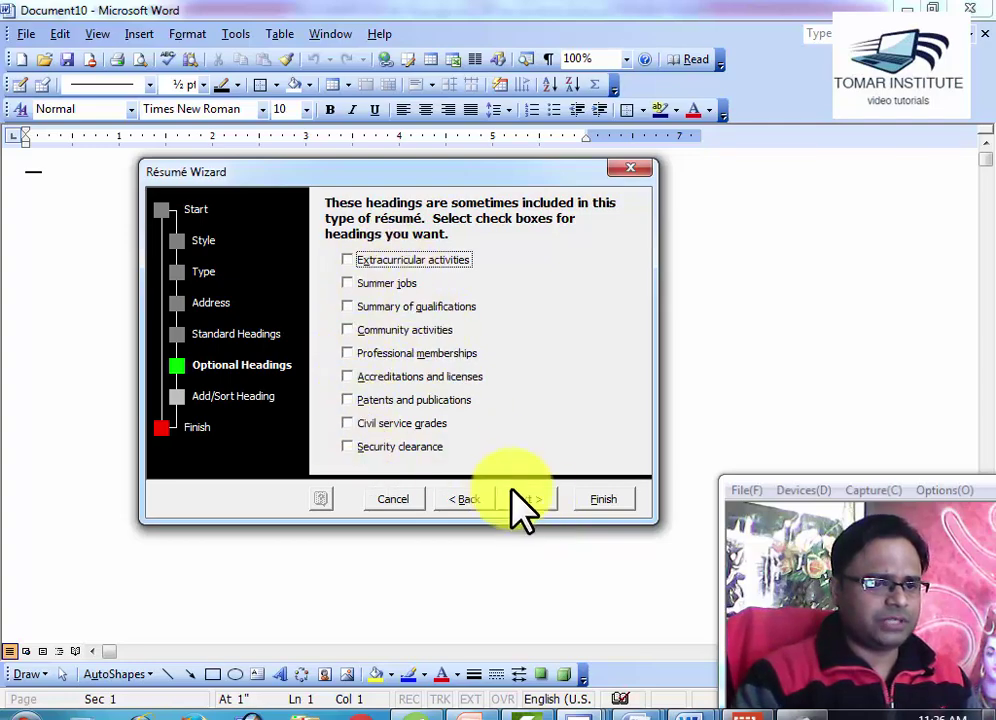
pyautogui.click(540, 514)
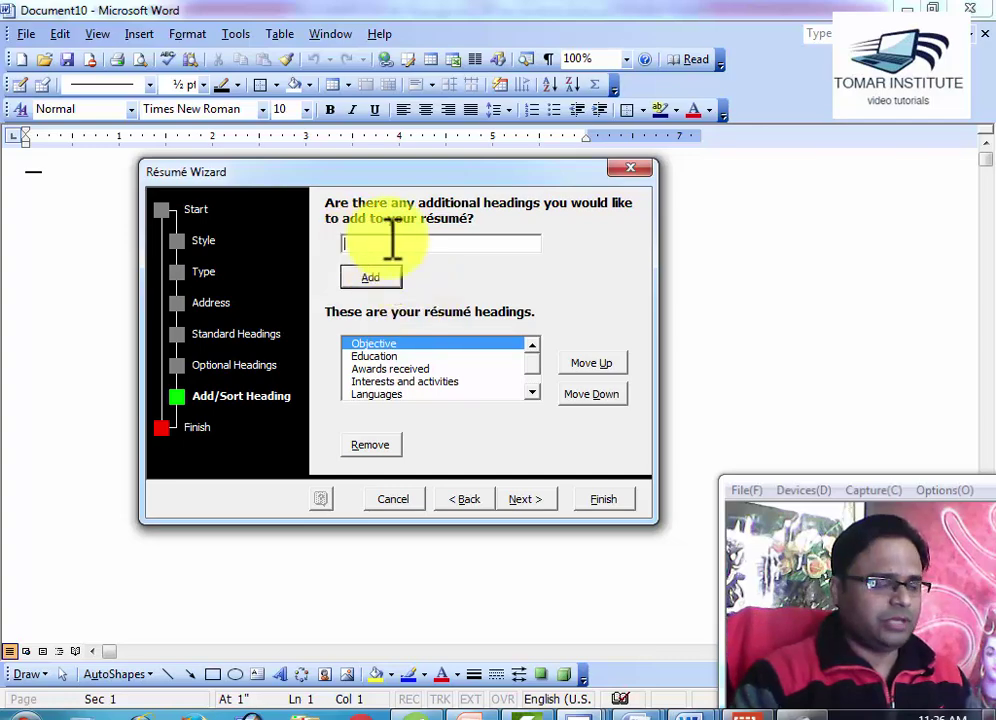
pyautogui.click(538, 504)
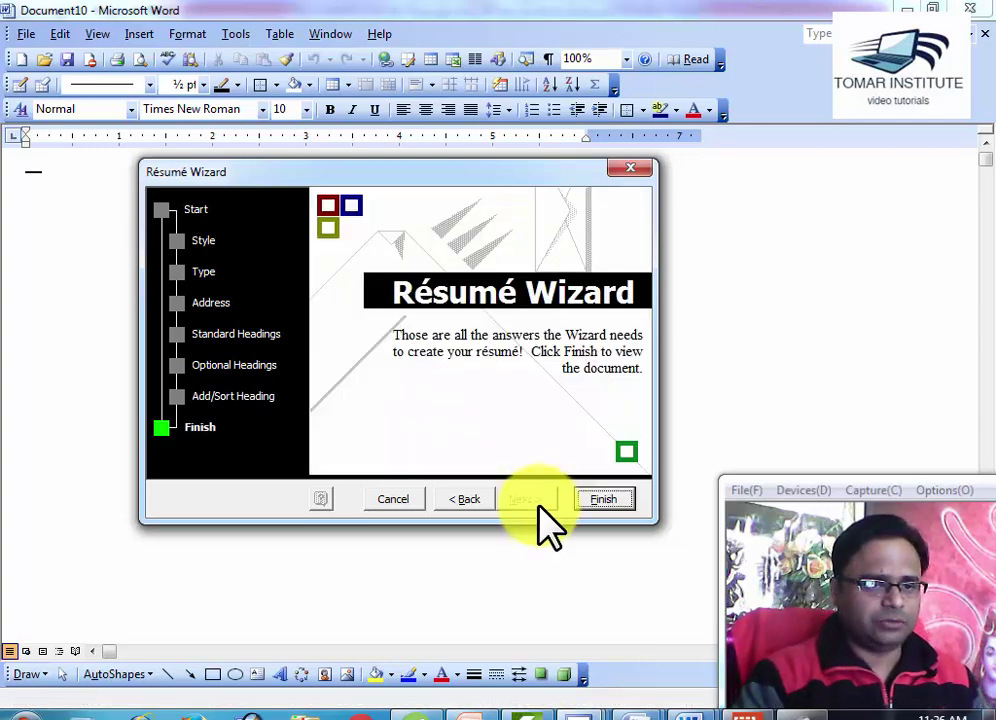
pyautogui.click(597, 500)
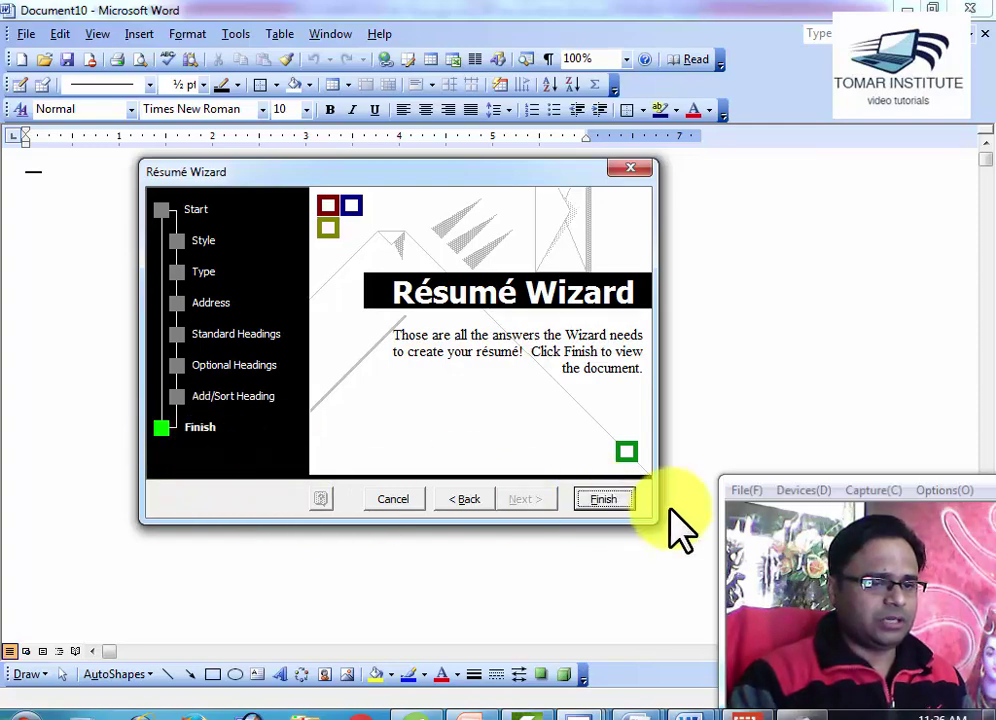
pyautogui.click(603, 500)
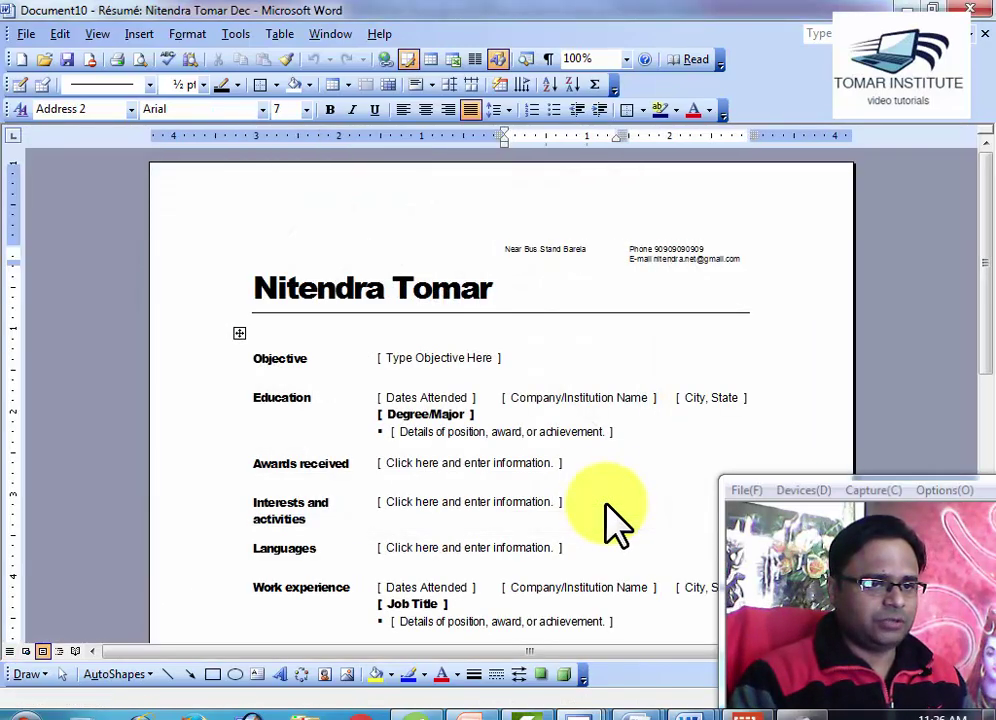
pyautogui.scroll(-1, 609, 497)
pyautogui.scroll(-2, 610, 499)
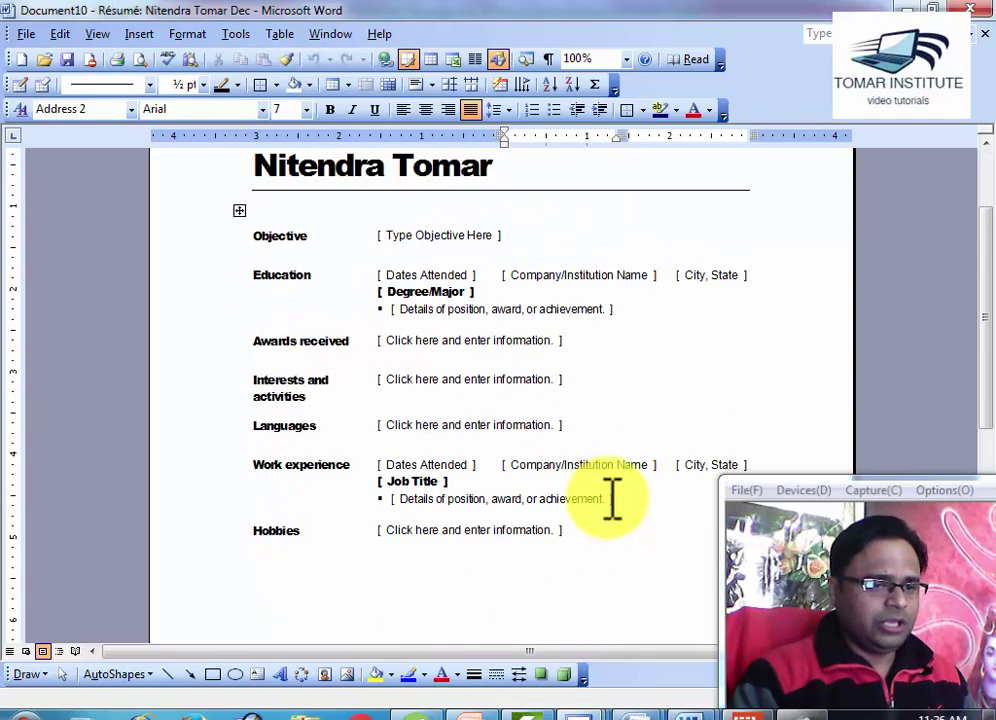
pyautogui.scroll(-1, 630, 525)
pyautogui.scroll(-1, 639, 540)
pyautogui.scroll(-2, 639, 542)
pyautogui.scroll(4, 640, 543)
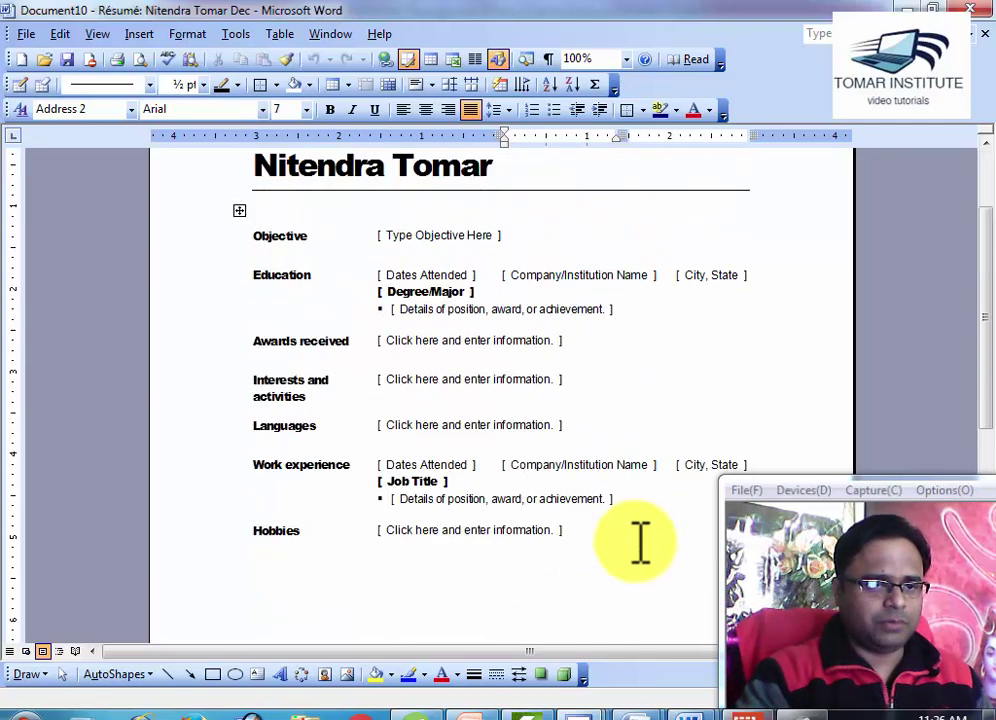
pyautogui.scroll(-3, 641, 543)
pyautogui.scroll(-5, 643, 545)
pyautogui.scroll(2, 647, 538)
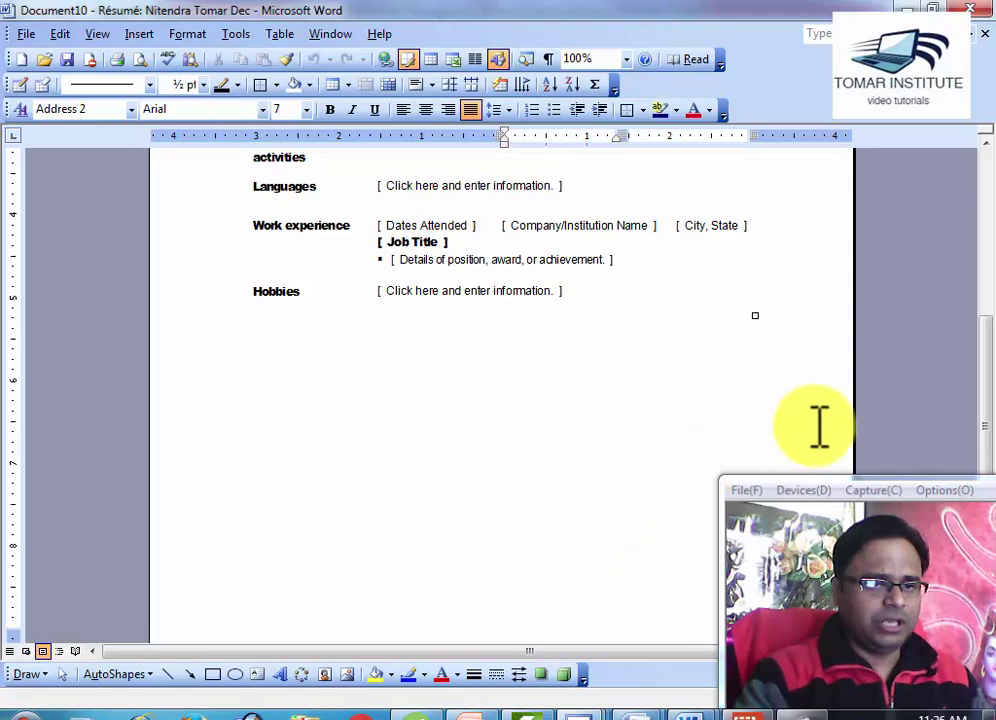
pyautogui.scroll(2, 982, 350)
pyautogui.moveTo(985, 310); pyautogui.dragTo(989, 202)
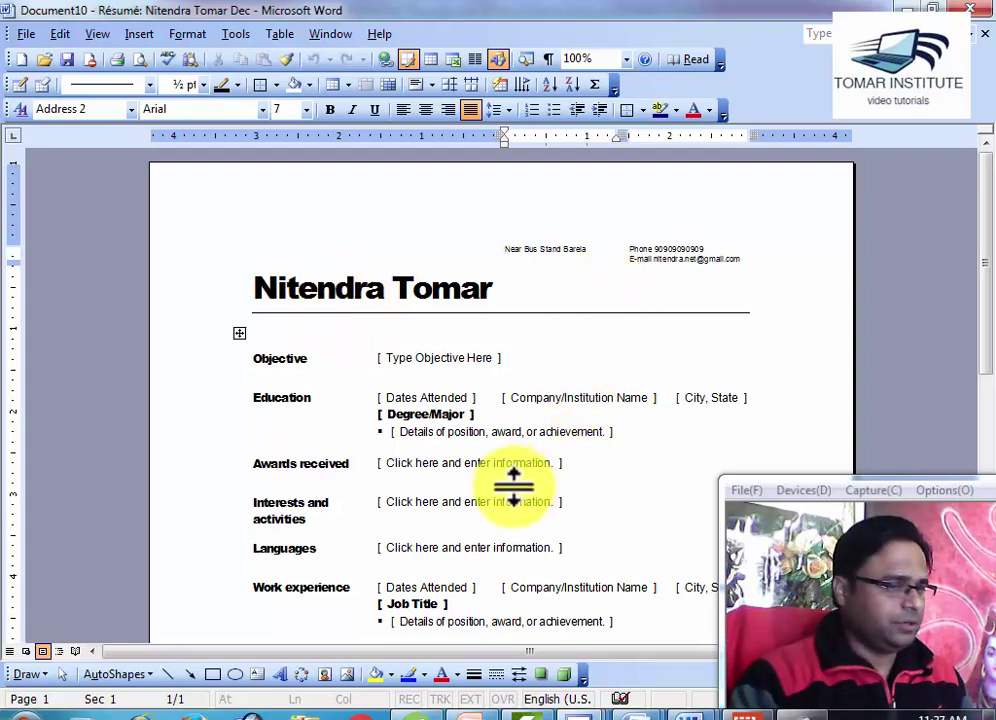
pyautogui.click(450, 360)
pyautogui.click(434, 396)
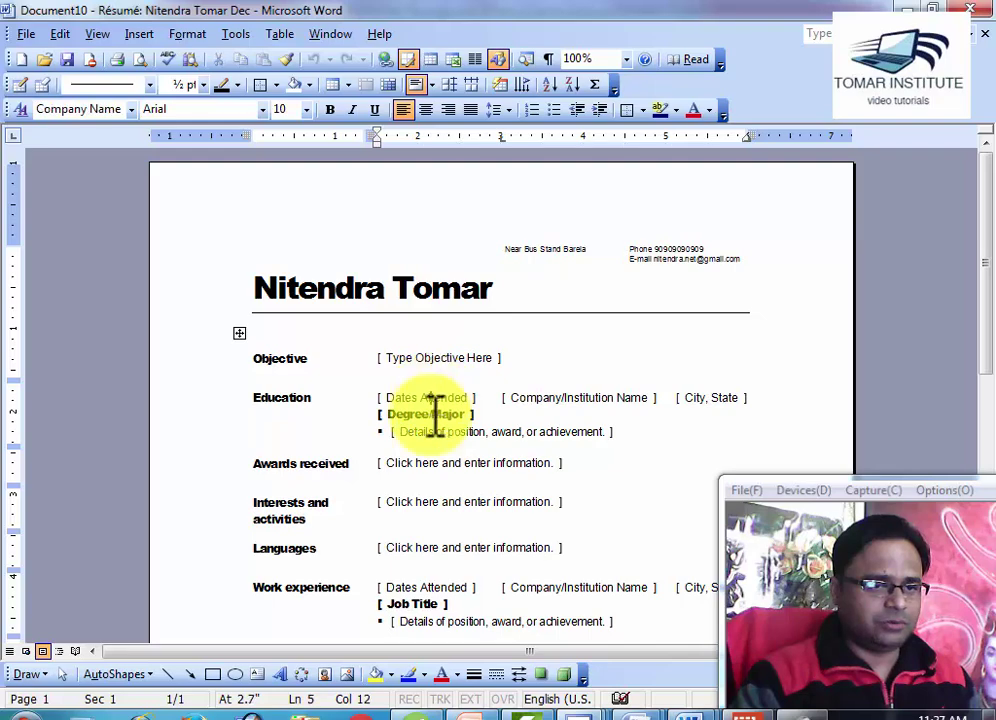
pyautogui.click(434, 462)
pyautogui.scroll(-2, 430, 556)
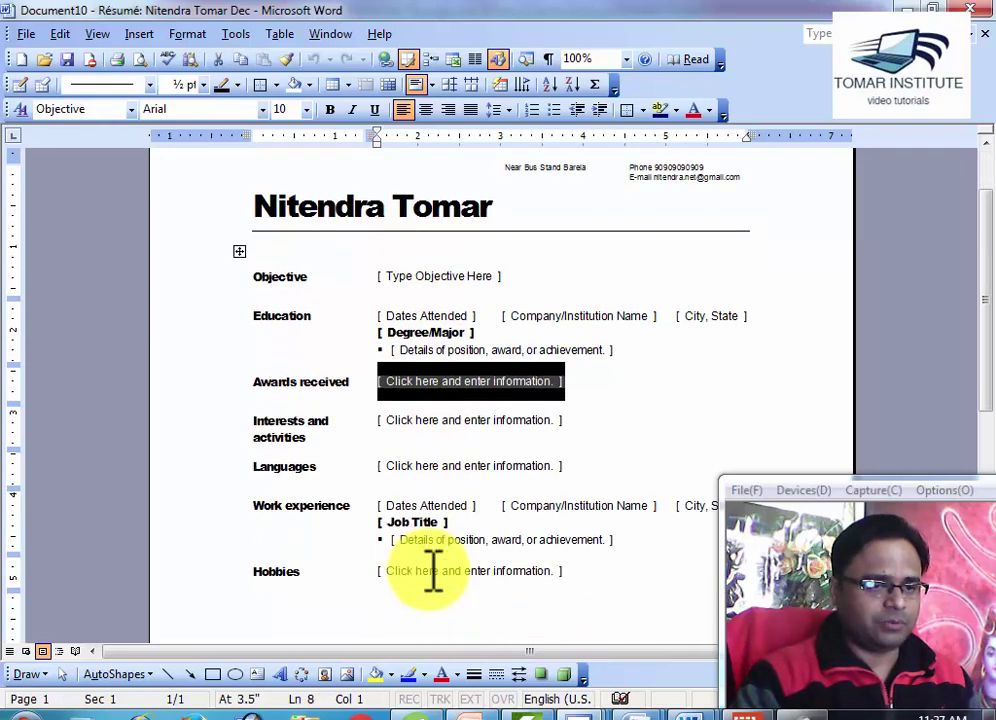
pyautogui.click(433, 571)
pyautogui.click(470, 524)
pyautogui.click(456, 466)
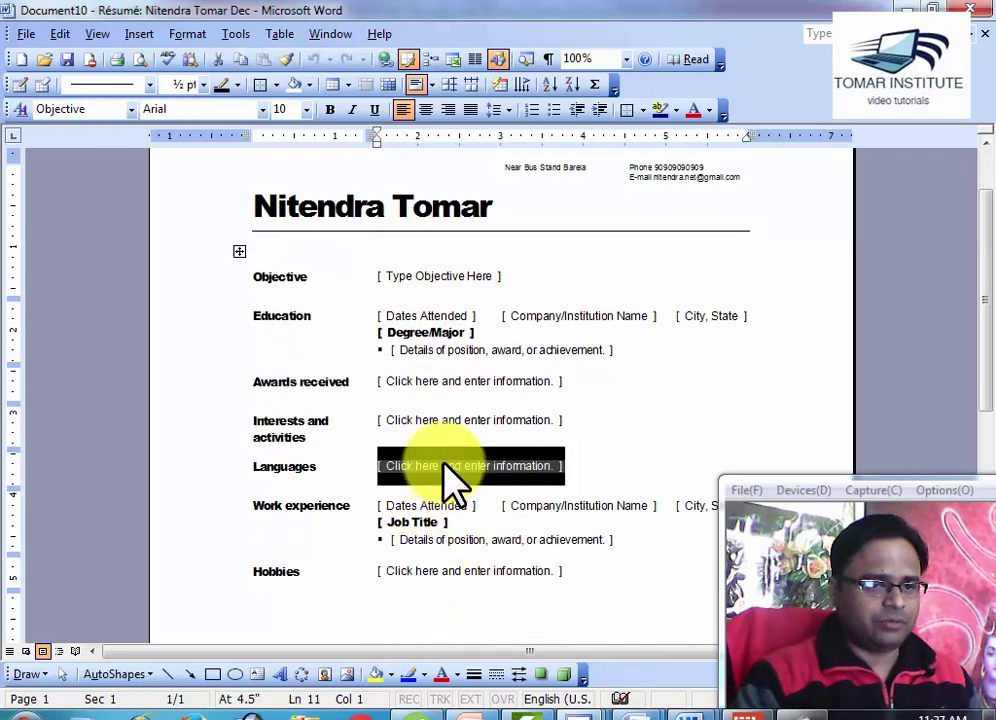
pyautogui.click(445, 420)
pyautogui.click(450, 382)
pyautogui.click(436, 345)
pyautogui.click(424, 316)
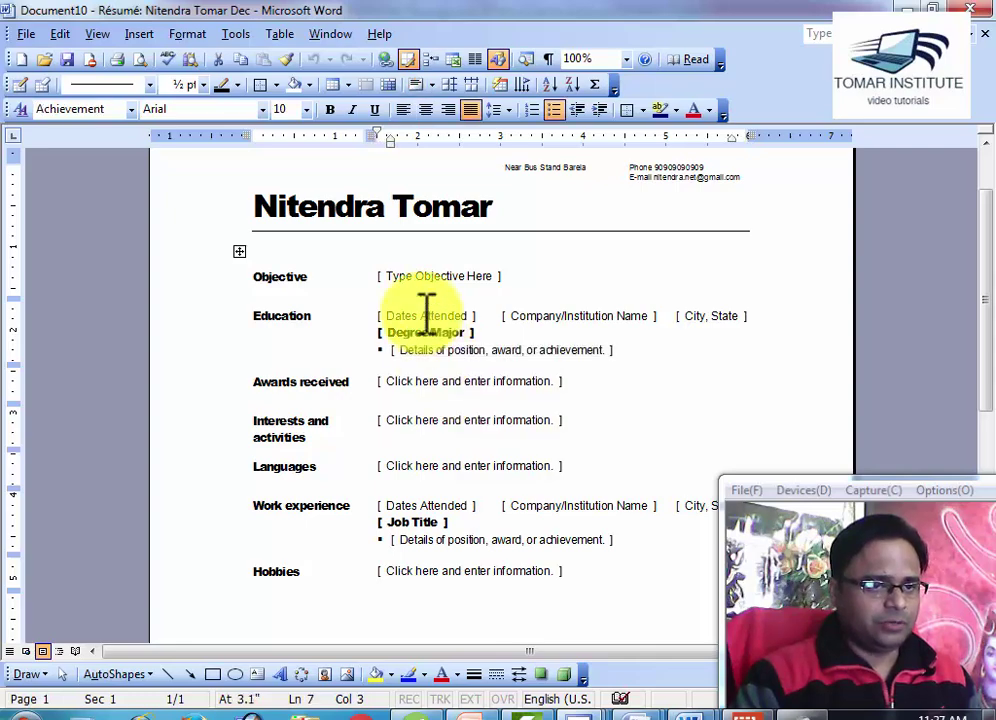
pyautogui.click(436, 273)
pyautogui.click(493, 421)
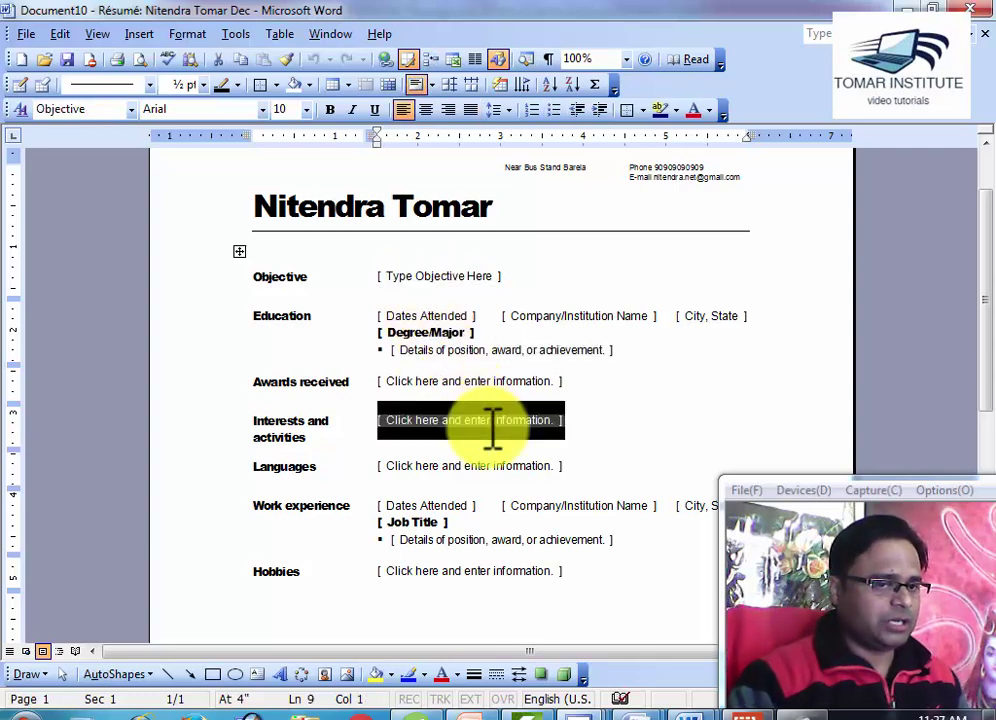